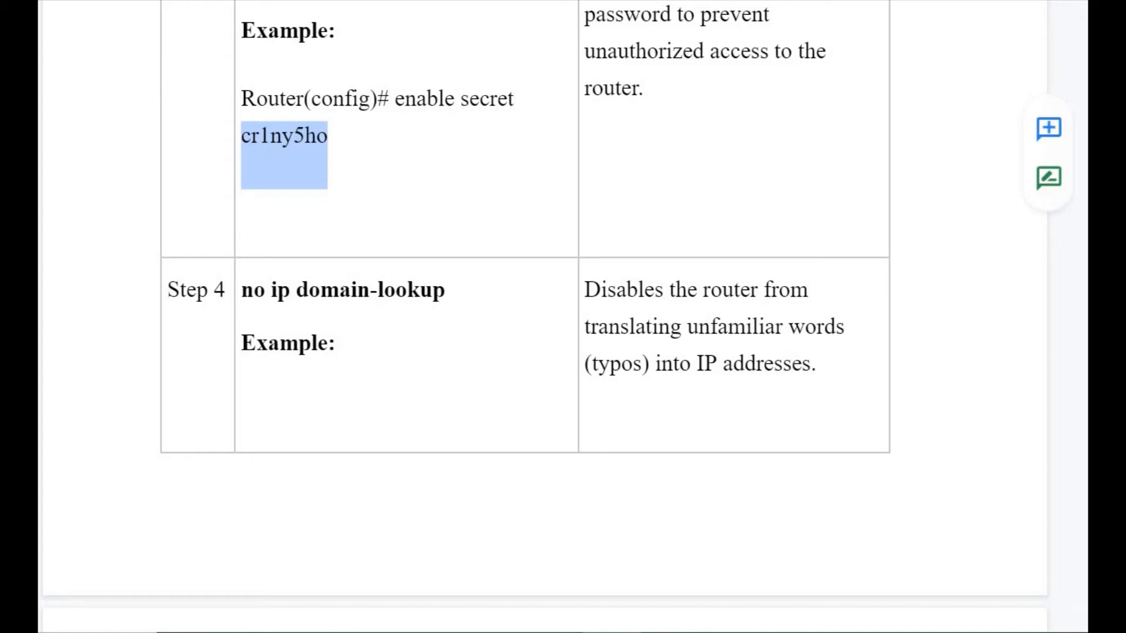
# Launch Cisco Packet Tracer and bring its main window to the front
pyautogui.press('super+s')
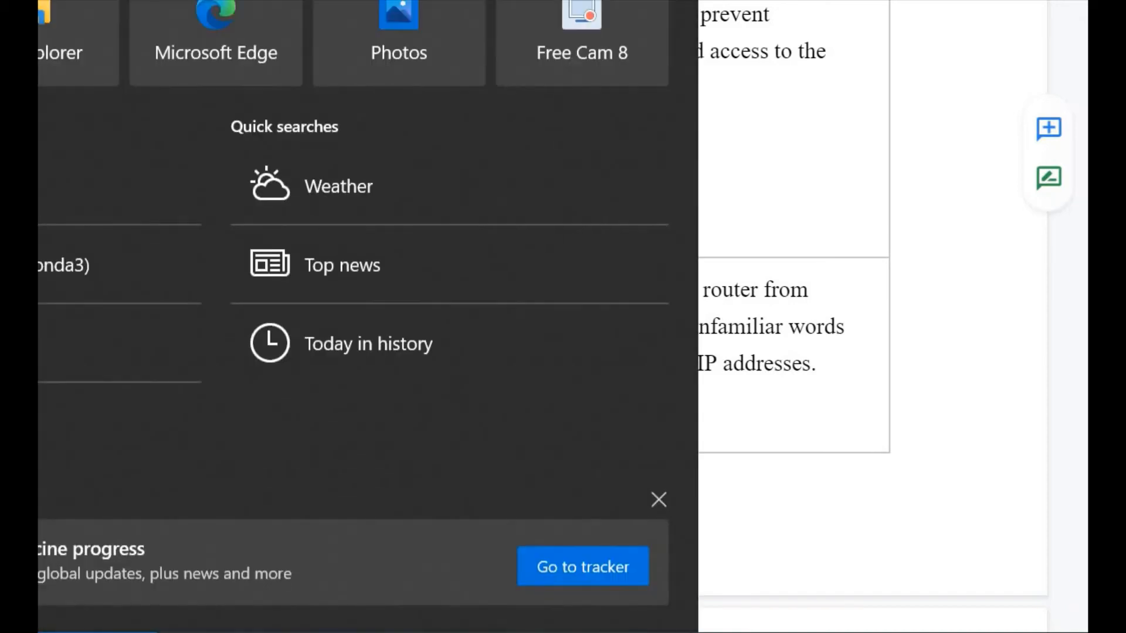
pyautogui.write('c')
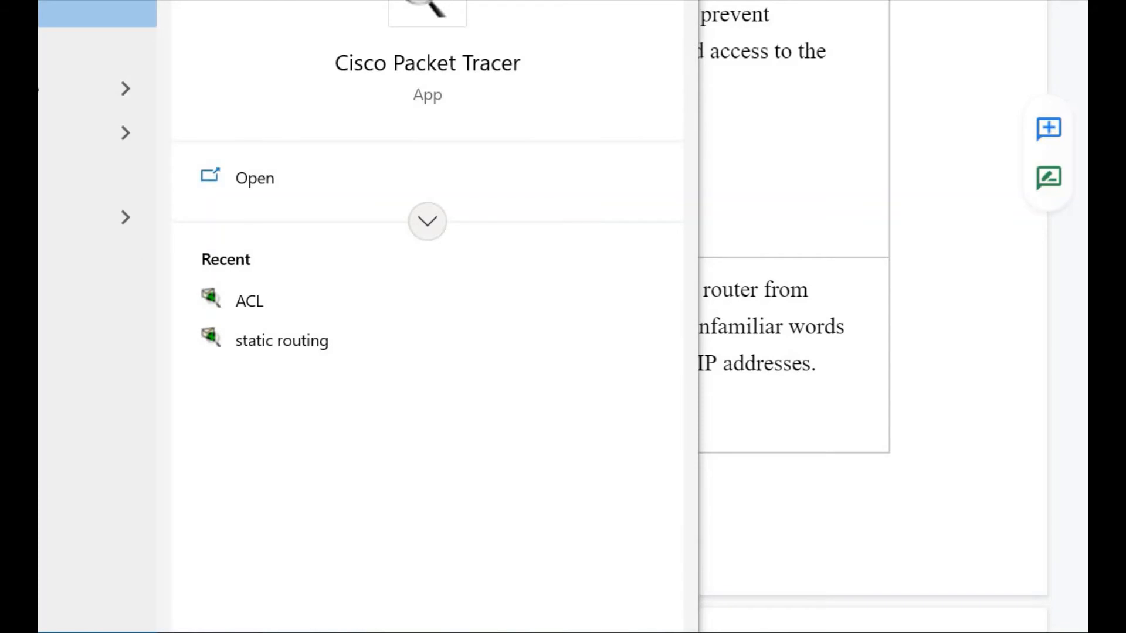
pyautogui.press('Return')
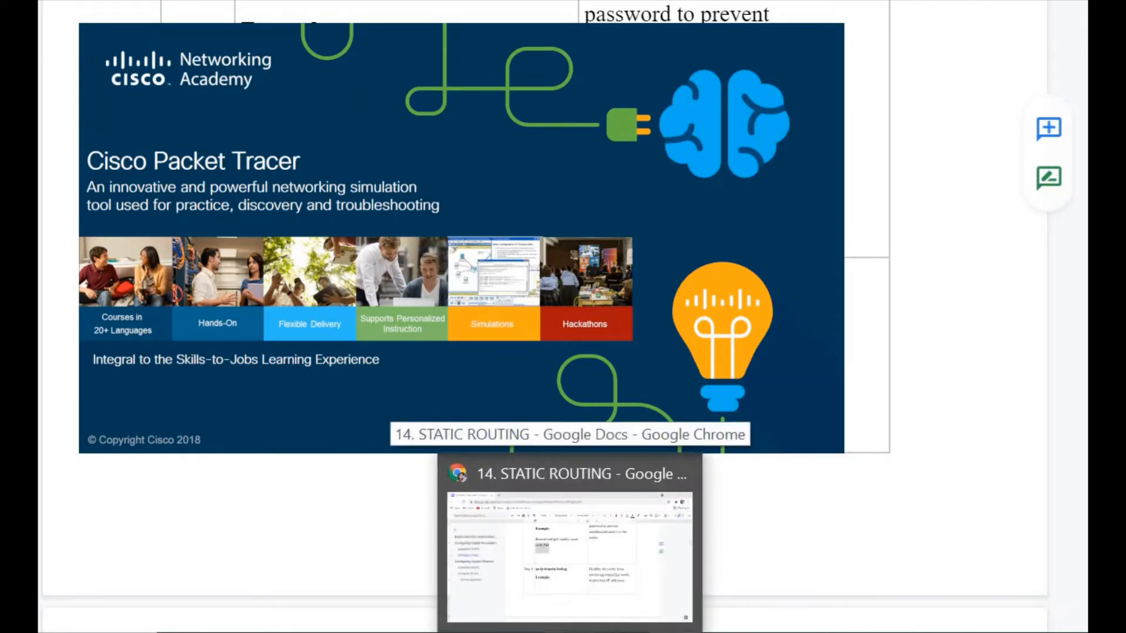
pyautogui.click(572, 631)
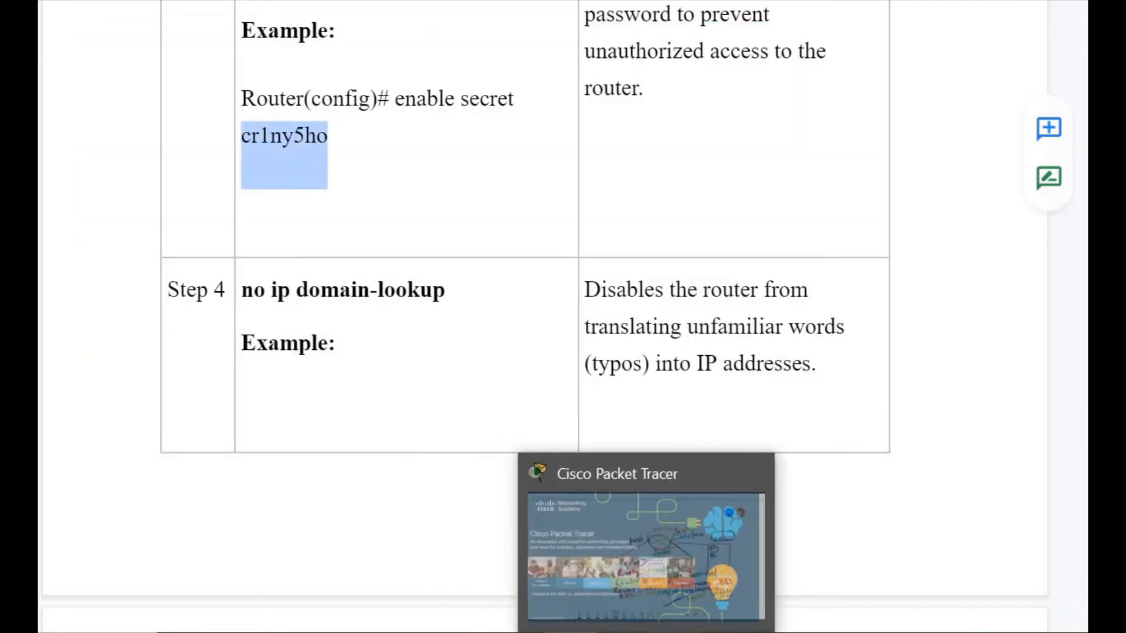
pyautogui.click(674, 631)
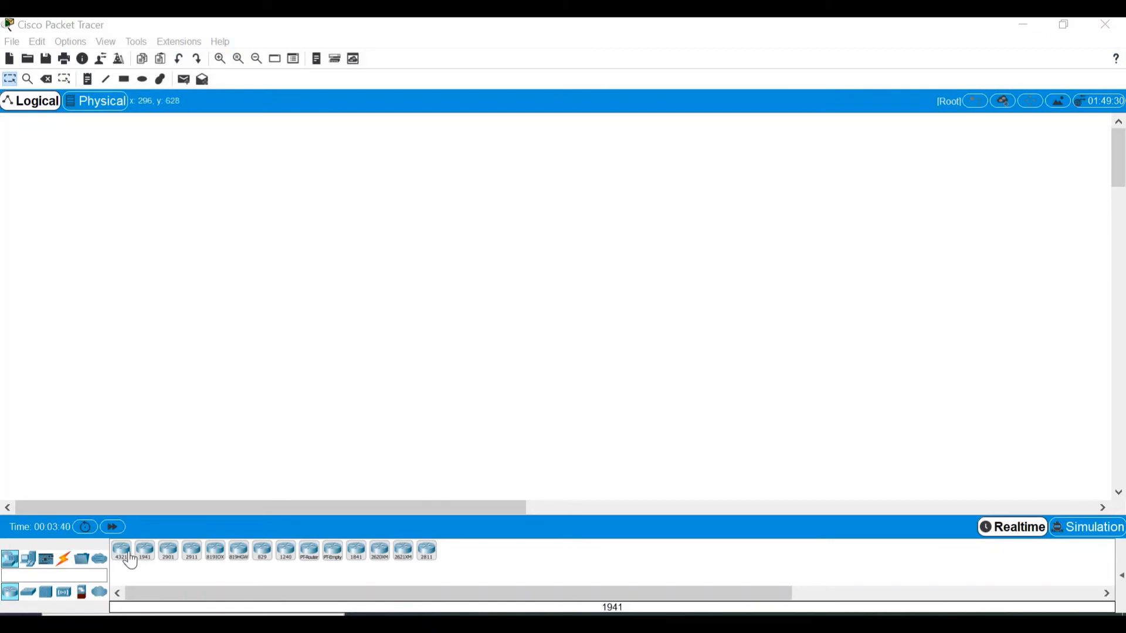
# Place a 4321 router in the middle of the logical workspace and open its command line interface
pyautogui.moveTo(129, 562); pyautogui.dragTo(524, 242)
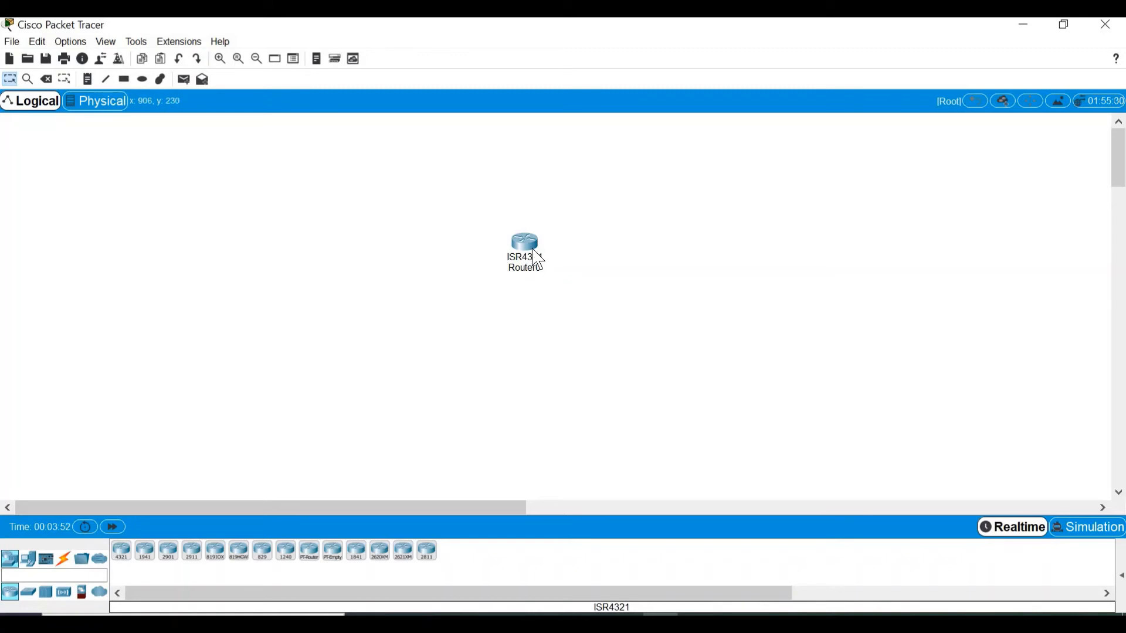
pyautogui.moveTo(535, 257)
pyautogui.click(526, 244)
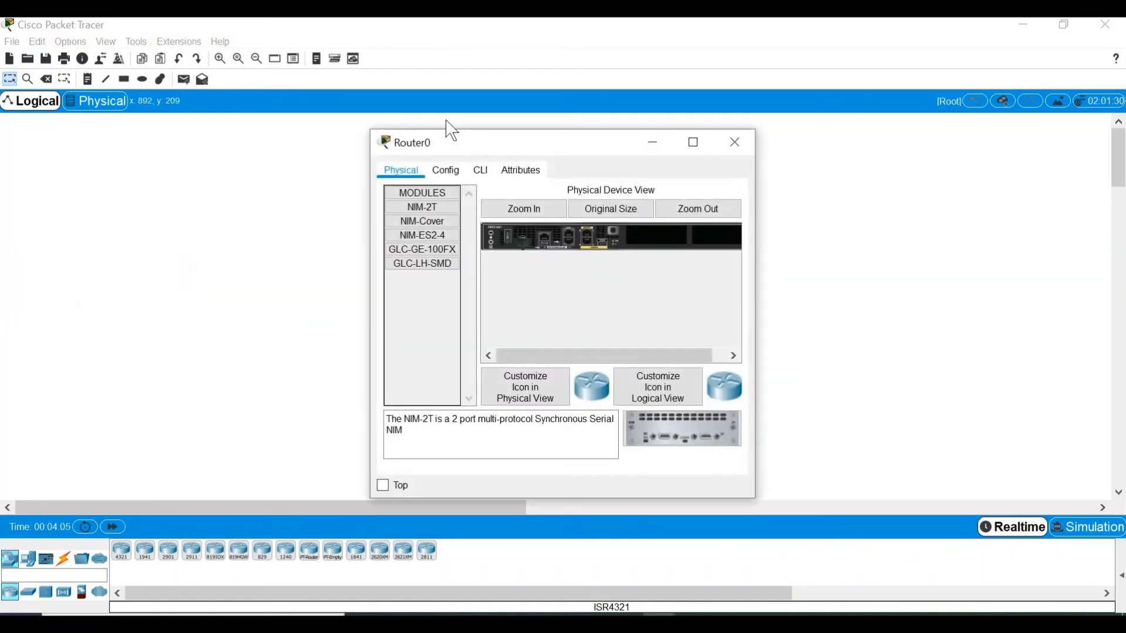
pyautogui.click(481, 170)
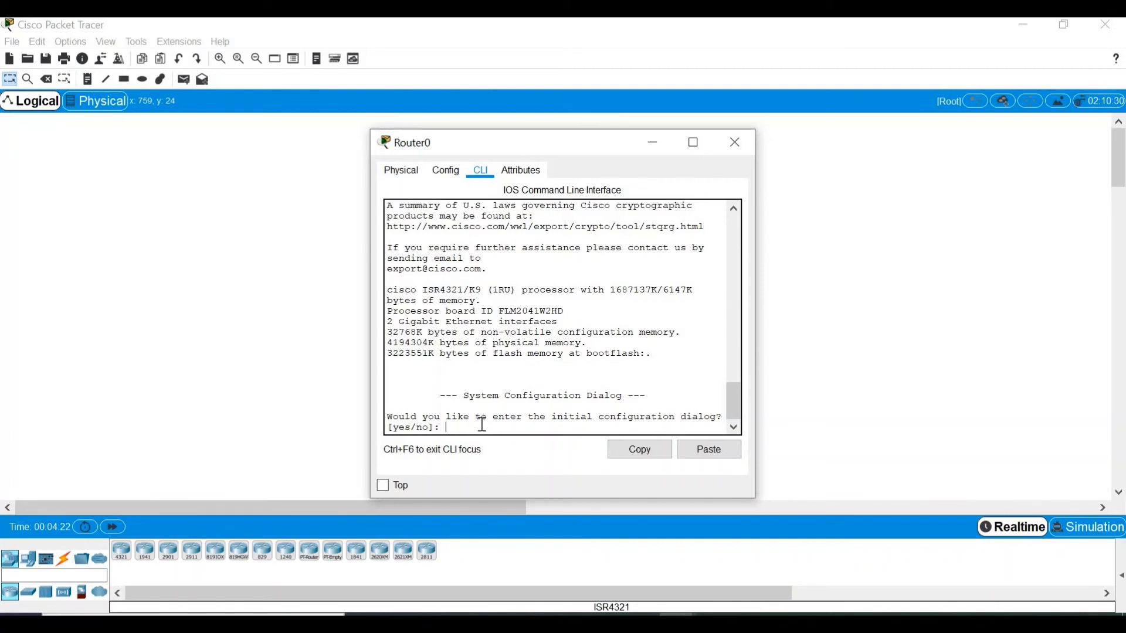
# Decline the initial configuration dialog and enter global configuration mode with enable and configure terminal
pyautogui.write('no')
pyautogui.press('Return')
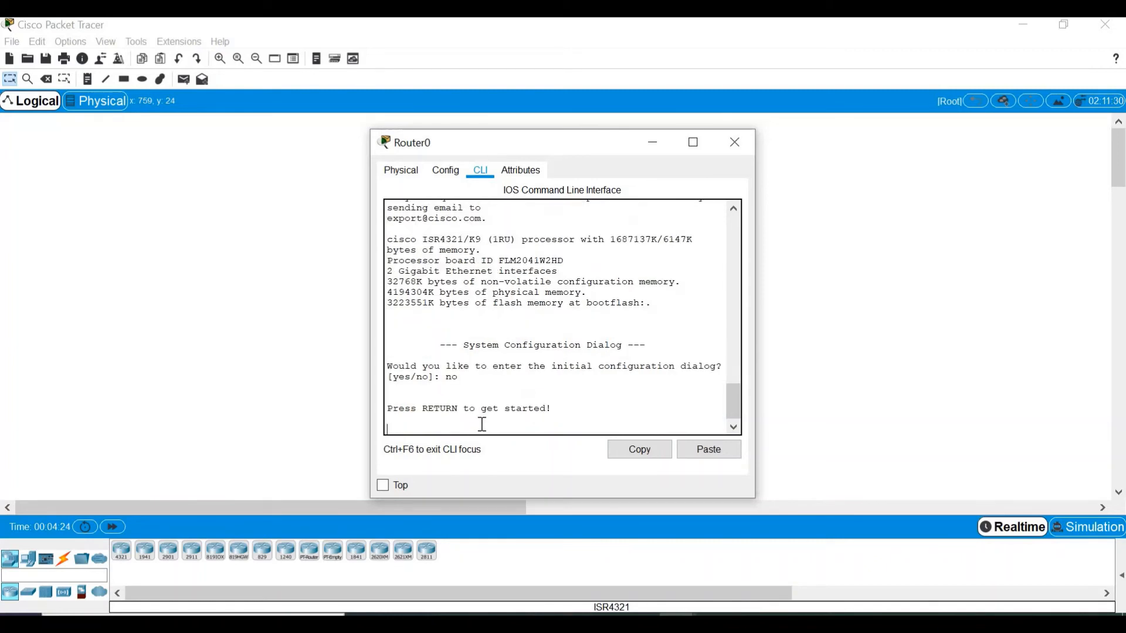
pyautogui.press('Return')
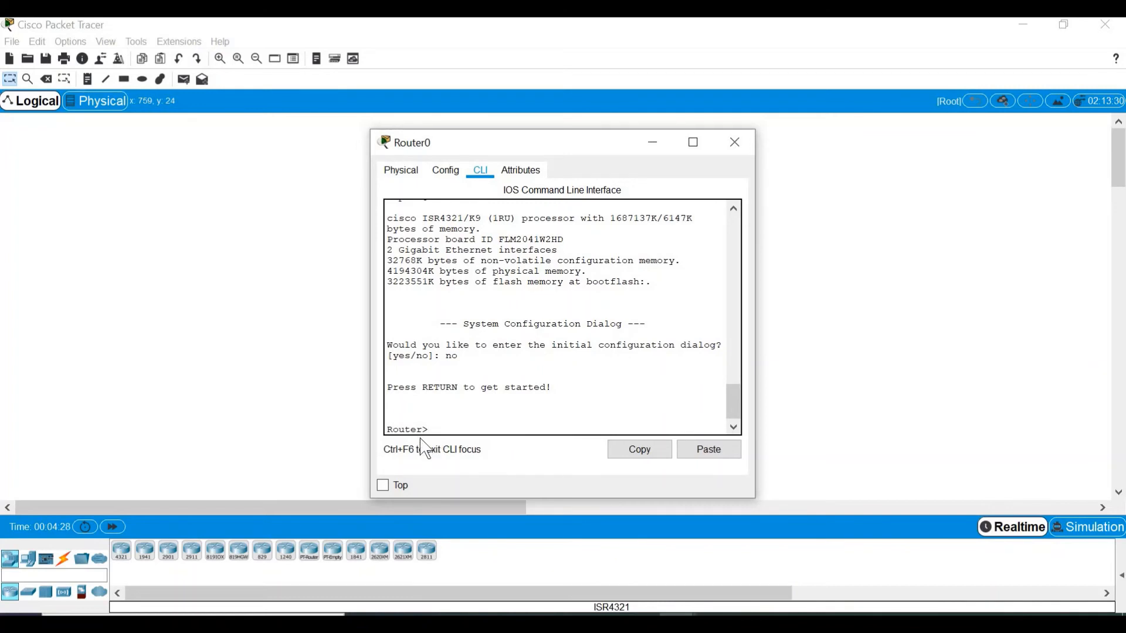
pyautogui.write('enable')
pyautogui.press('Return')
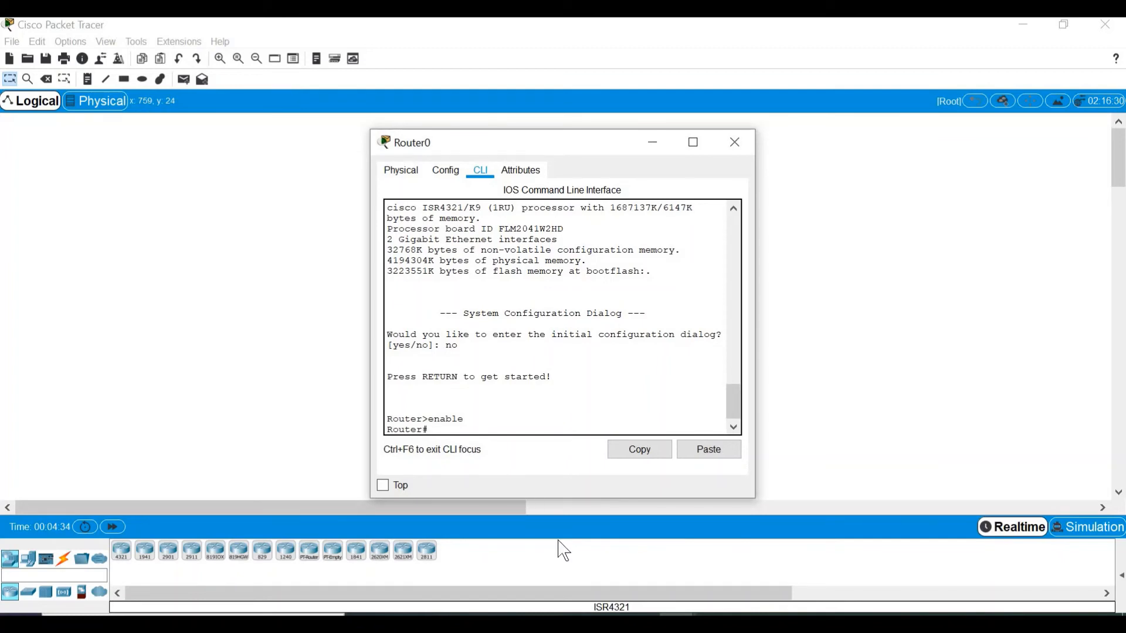
pyautogui.write('configure terminal')
pyautogui.press('Return')
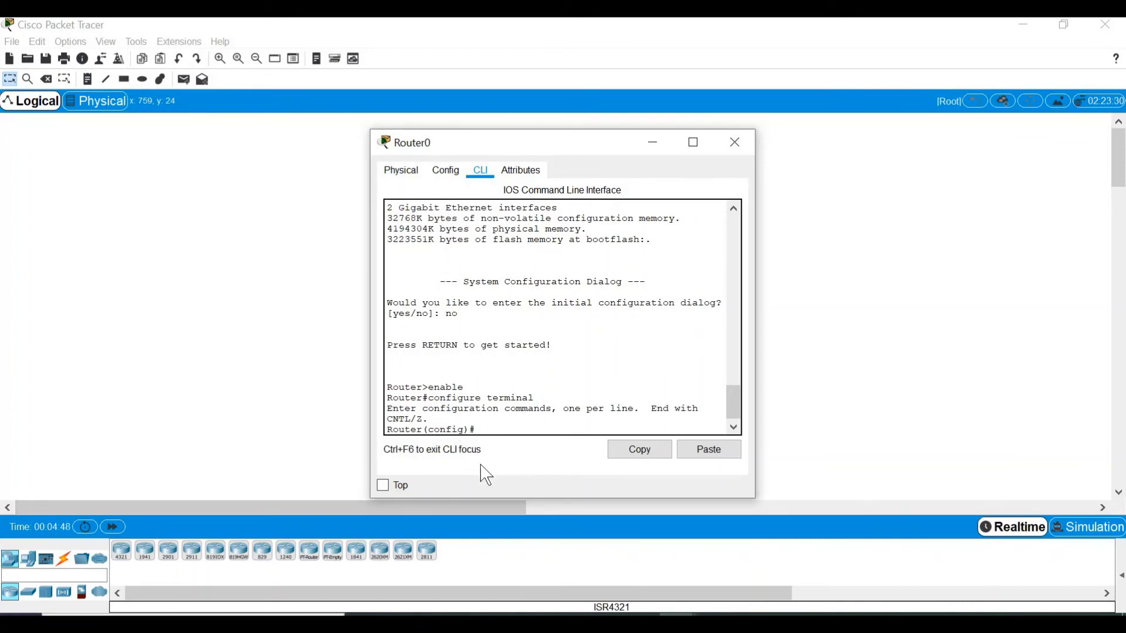
# Set the router's hostname to easyexplanation and define its enable secret password
pyautogui.write('hostname easyexplanatio')
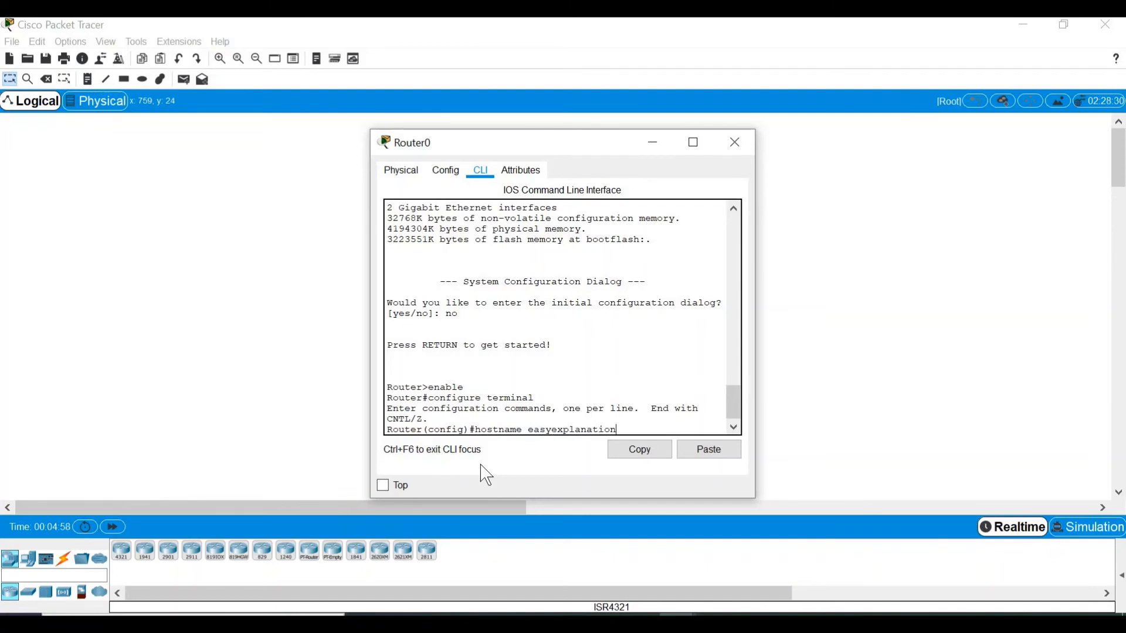
pyautogui.write('n')
pyautogui.press('Return')
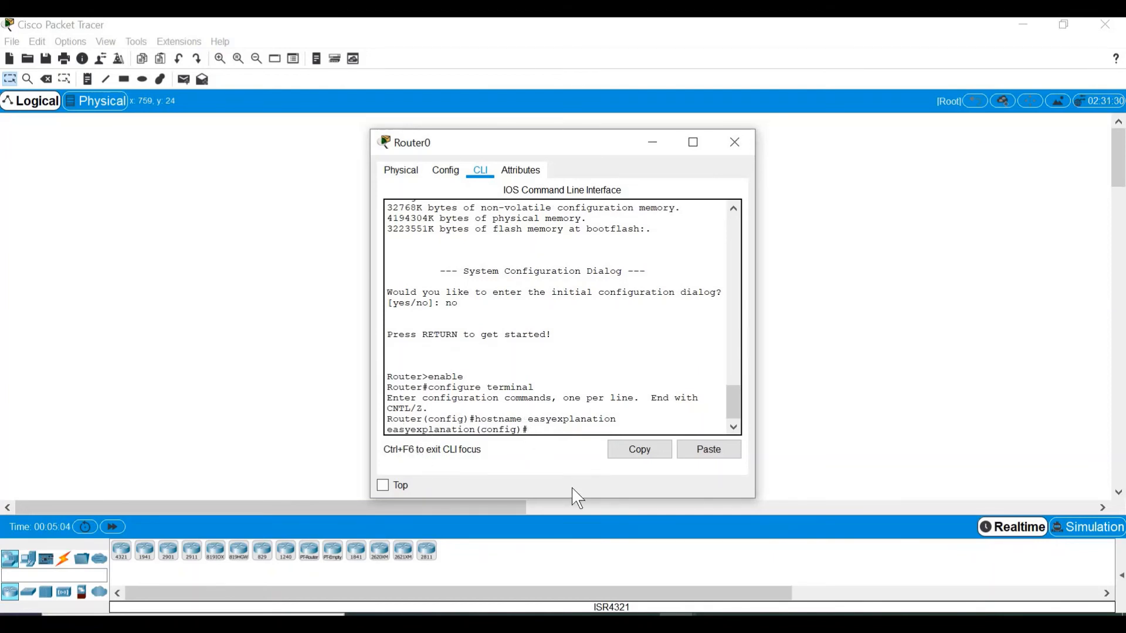
pyautogui.write('enable secret abc')
pyautogui.press('Return')
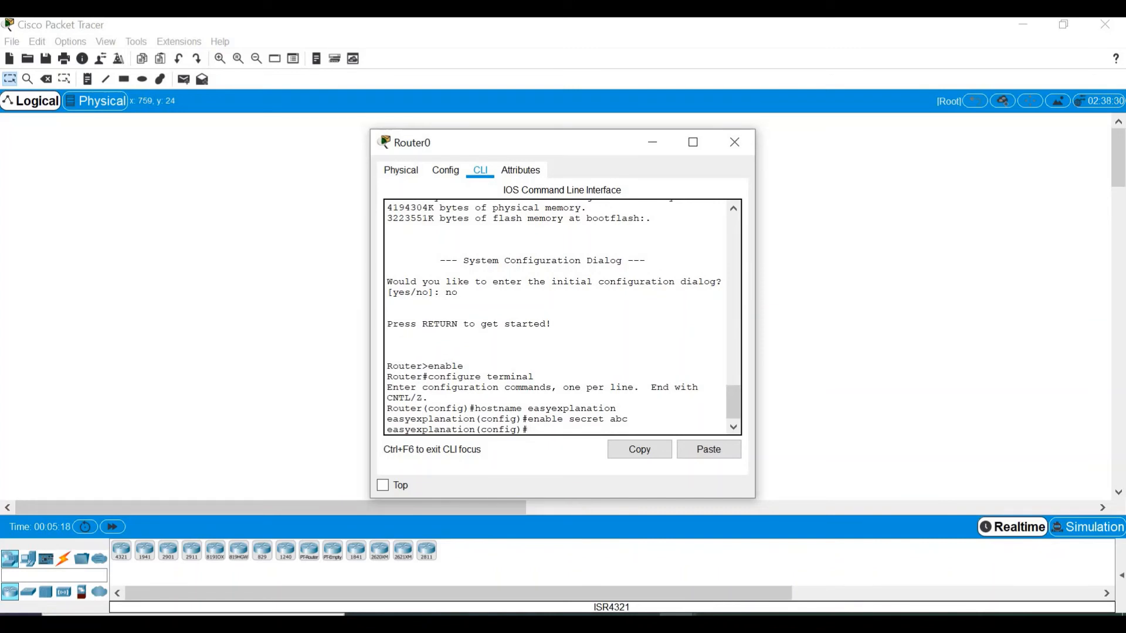
# Check the summary steps in the Google Docs notes, and try to disable domain lookup on Router0 with no ip lookup-domain
pyautogui.hotkey('alt', 'Tab')
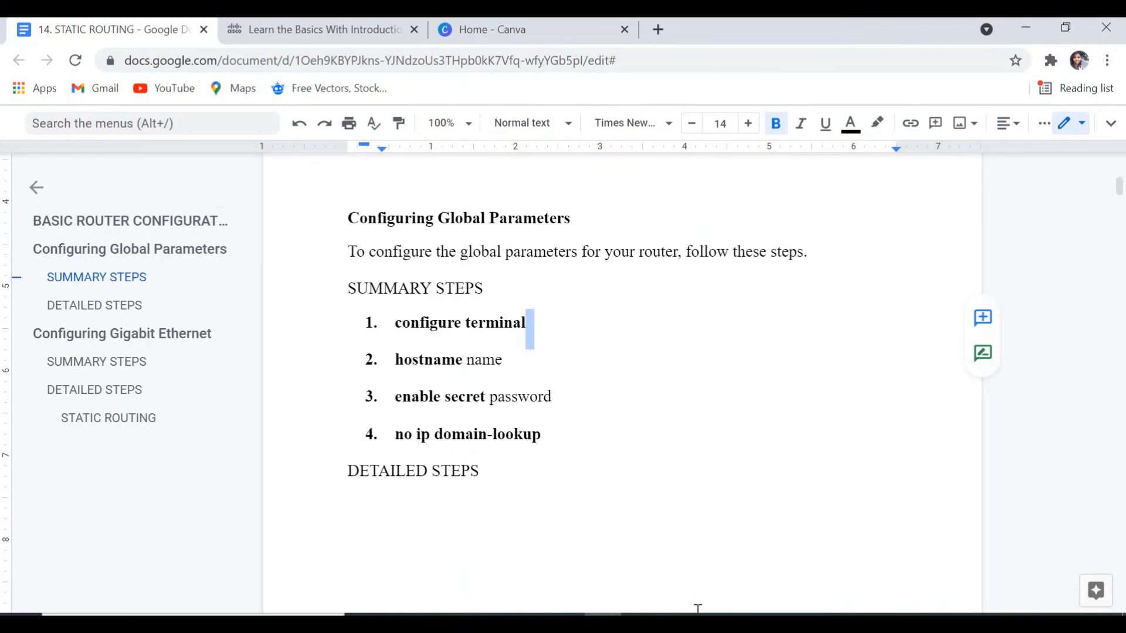
pyautogui.moveTo(677, 614)
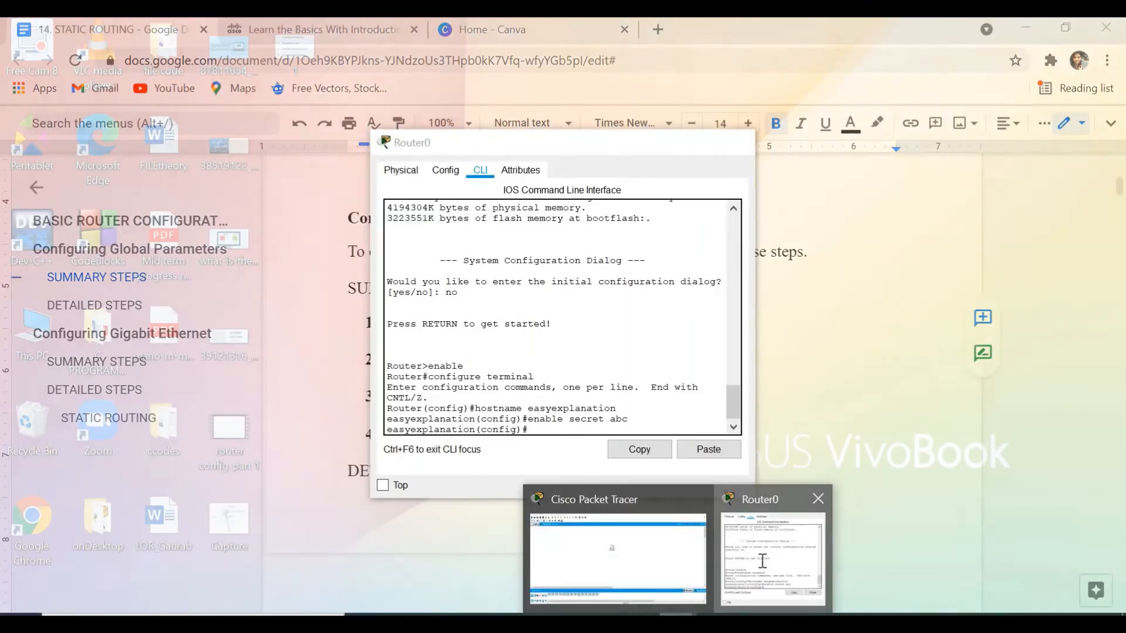
pyautogui.click(762, 563)
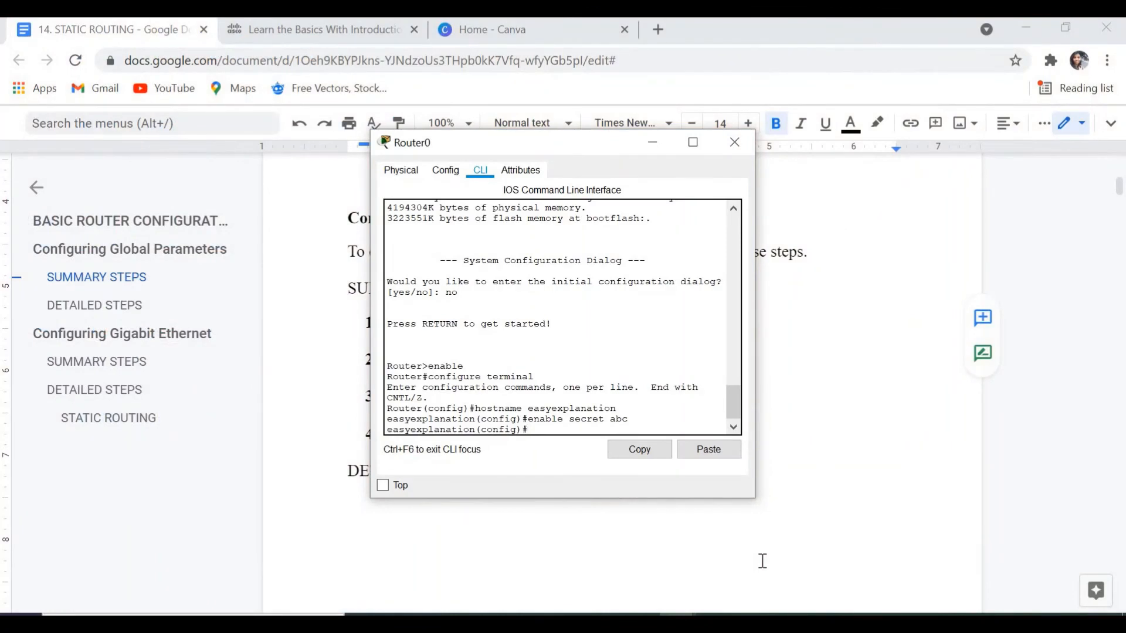
pyautogui.write('no ip lookup-domain')
pyautogui.press('Return')
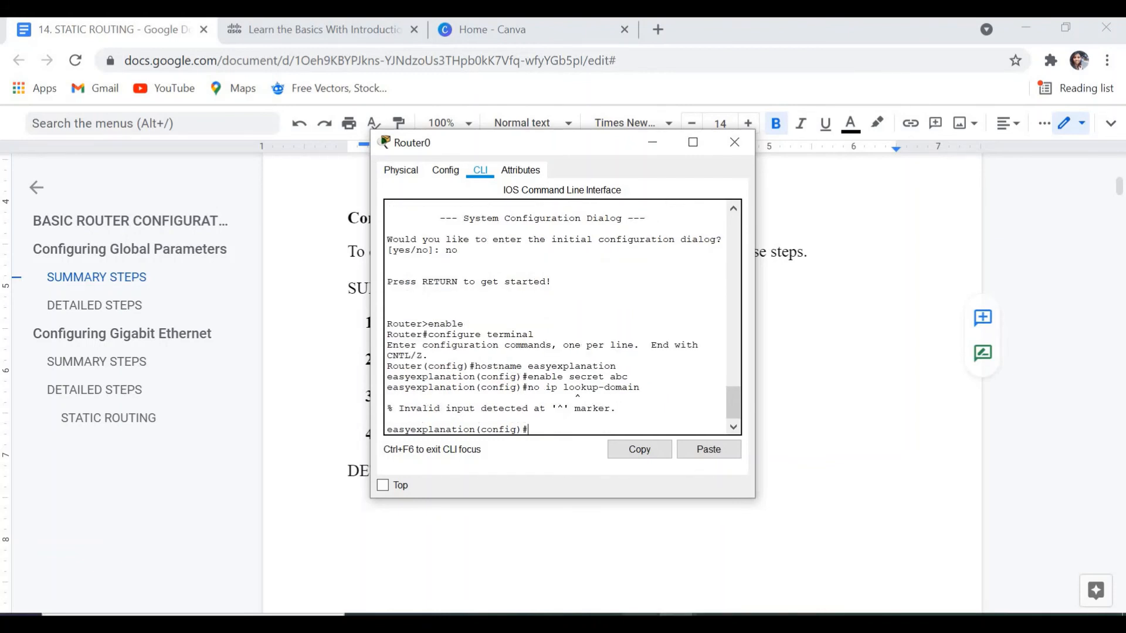
# Recheck the command in the Google Docs notes and disable domain lookup on Router0 with no ip domain-lookup
pyautogui.hotkey('alt', 'Tab')
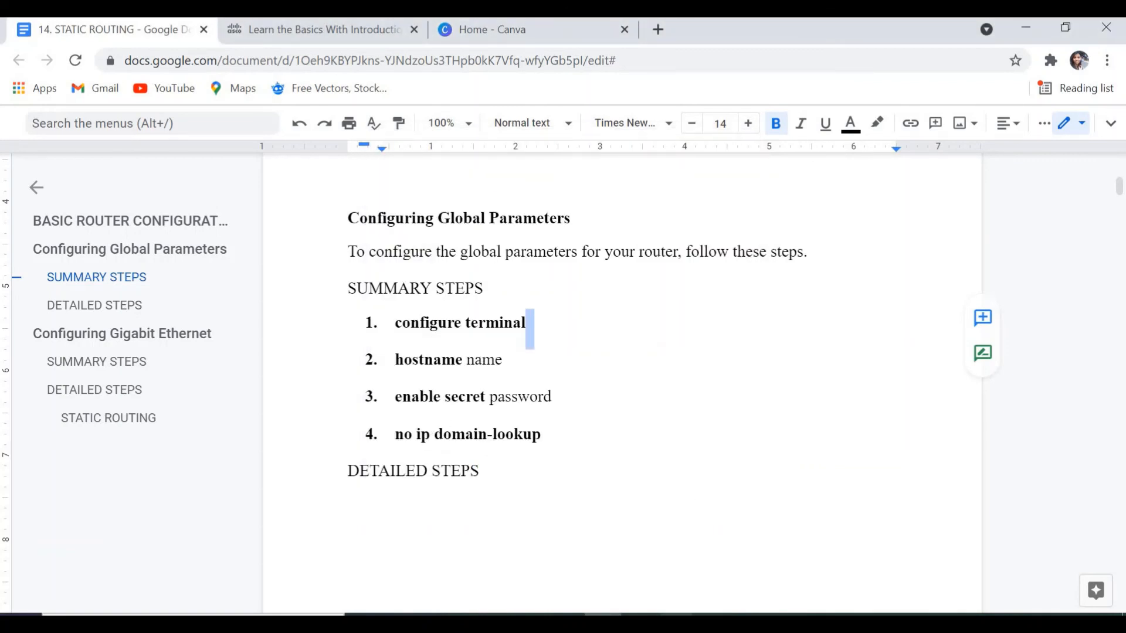
pyautogui.click(677, 623)
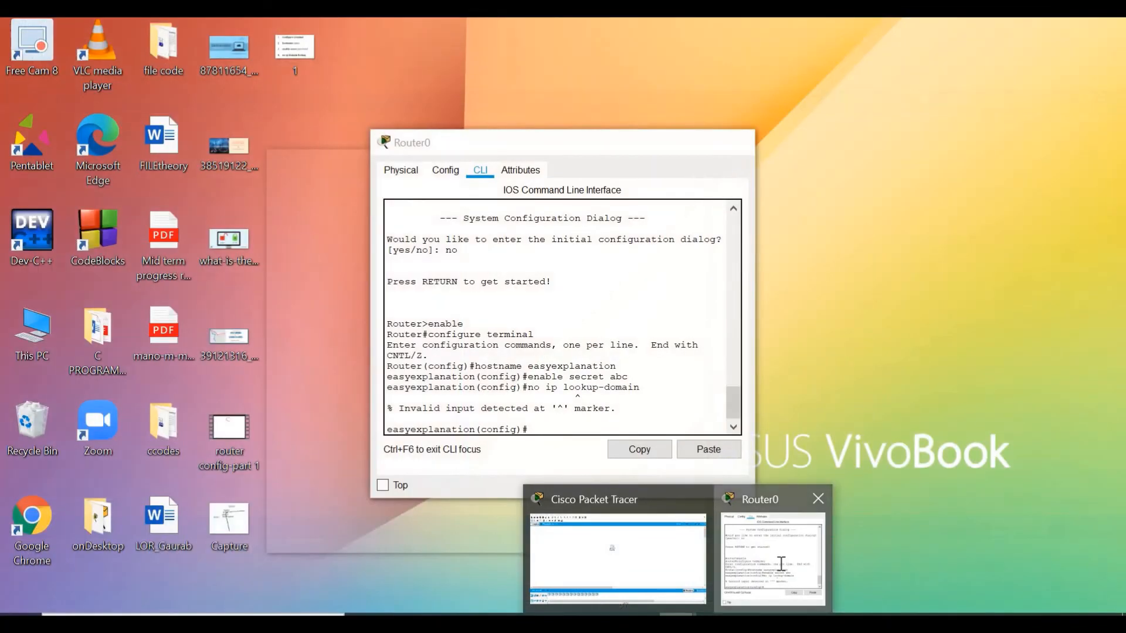
pyautogui.click(783, 570)
pyautogui.press('Up')
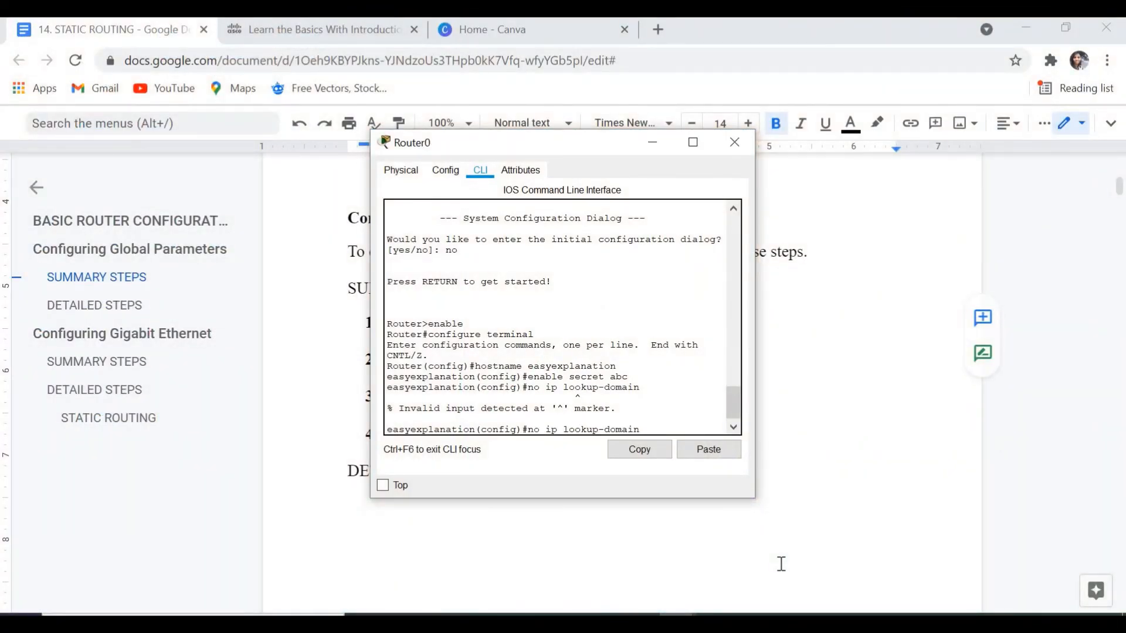
pyautogui.press('BackSpace')
pyautogui.press('BackSpace')
pyautogui.press('BackSpace')
pyautogui.press('BackSpace')
pyautogui.press('BackSpace')
pyautogui.press('BackSpace')
pyautogui.press('BackSpace')
pyautogui.press('BackSpace')
pyautogui.press('BackSpace')
pyautogui.press('BackSpace')
pyautogui.press('BackSpace')
pyautogui.write('domain-lookup')
pyautogui.press('Return')
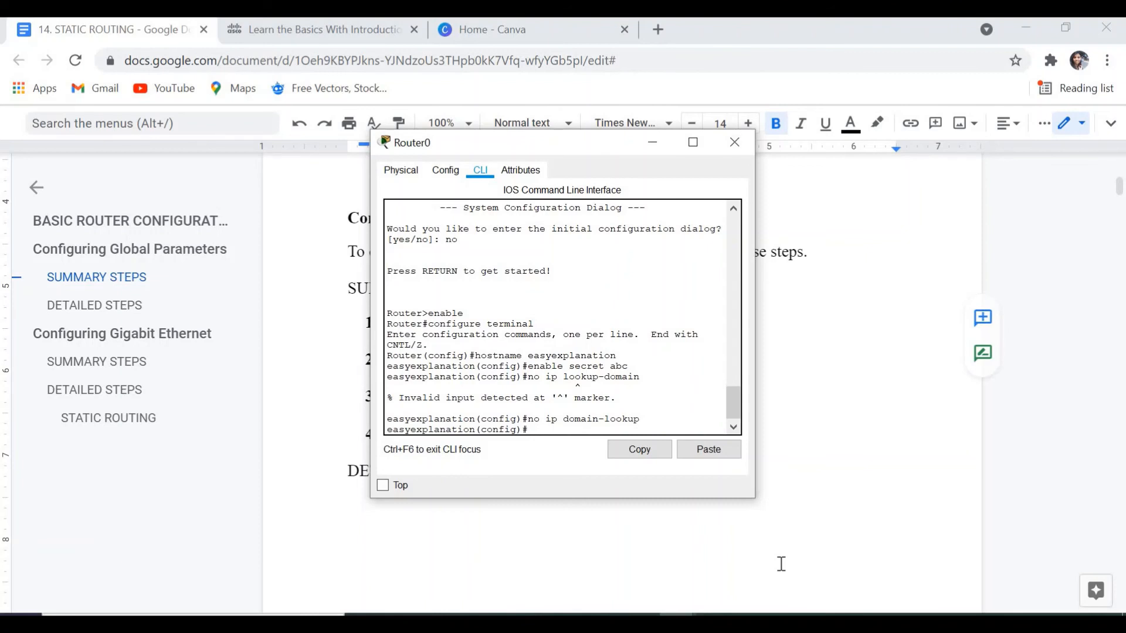
# Exit configuration mode, log out of the router console and start a new console session
pyautogui.write('exit')
pyautogui.press('Return')
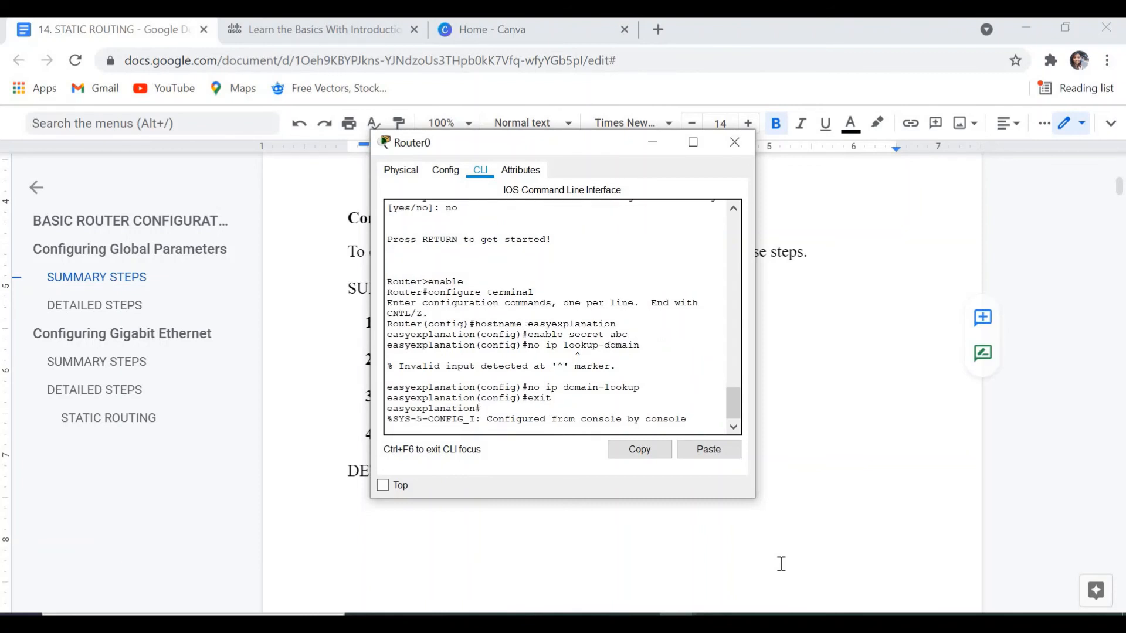
pyautogui.press('Return')
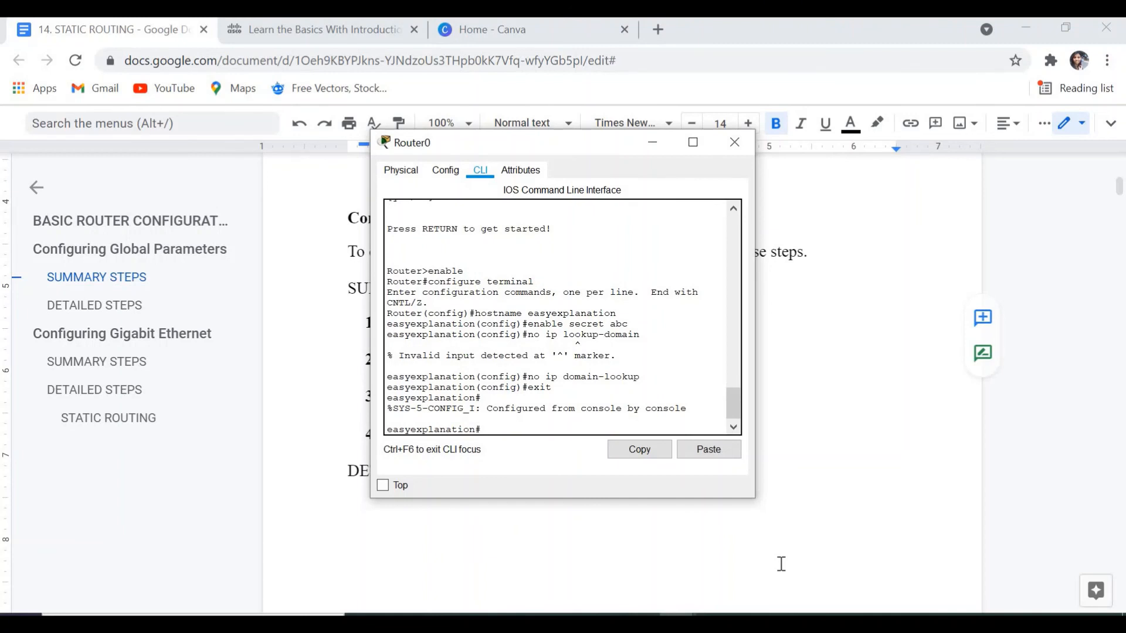
pyautogui.write('exit')
pyautogui.press('Return')
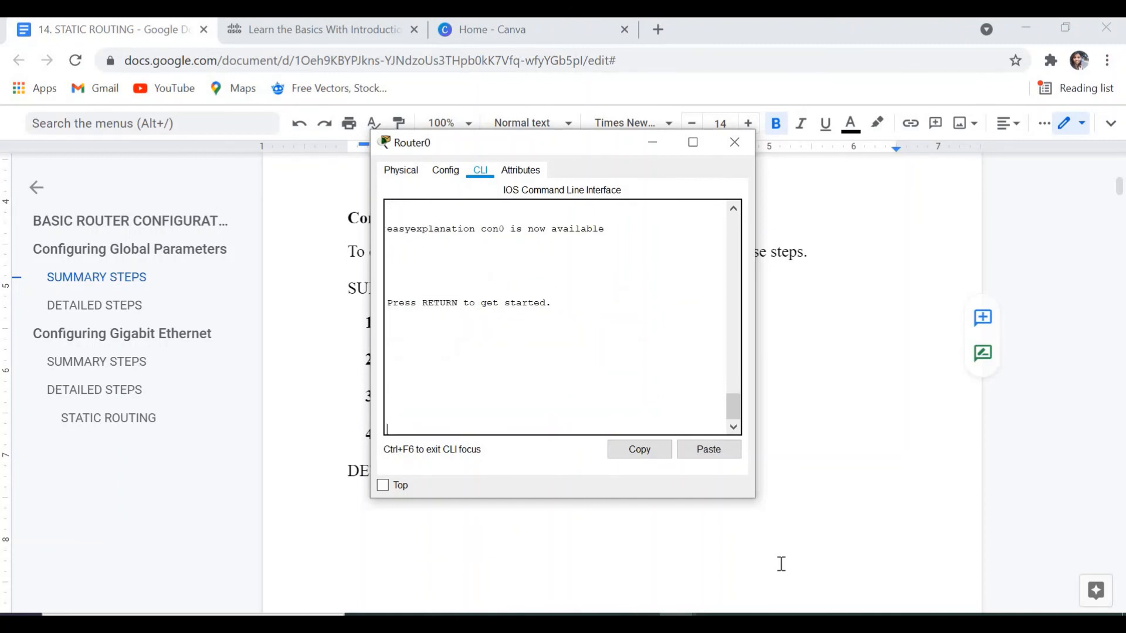
pyautogui.press('Return')
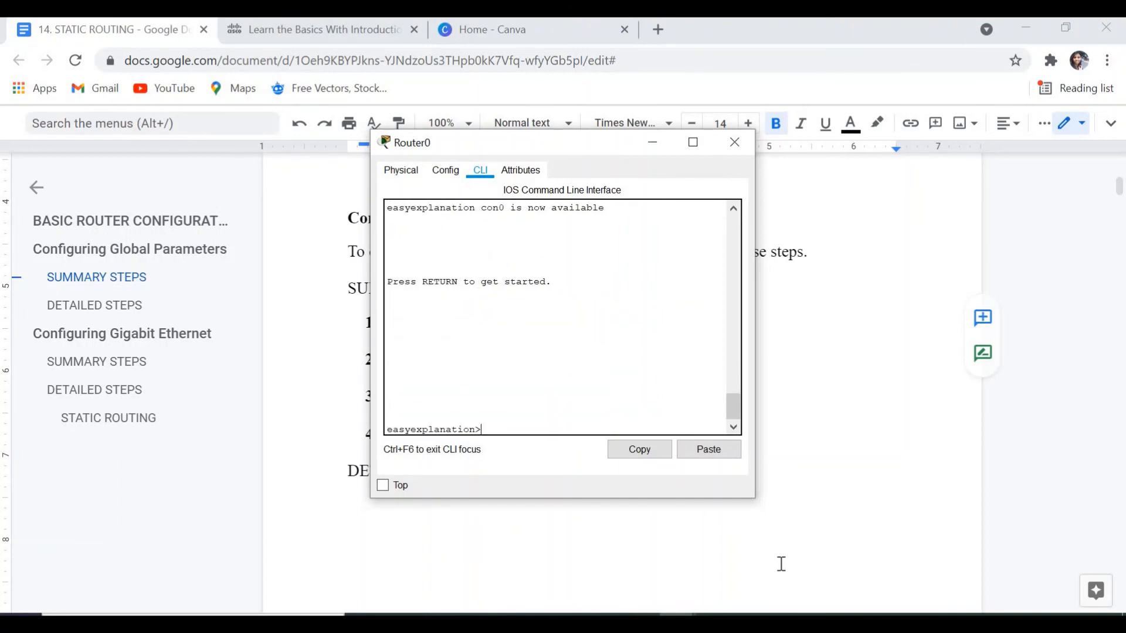
# Enter privileged mode with the enable command and the enable secret password
pyautogui.write('enable')
pyautogui.press('Return')
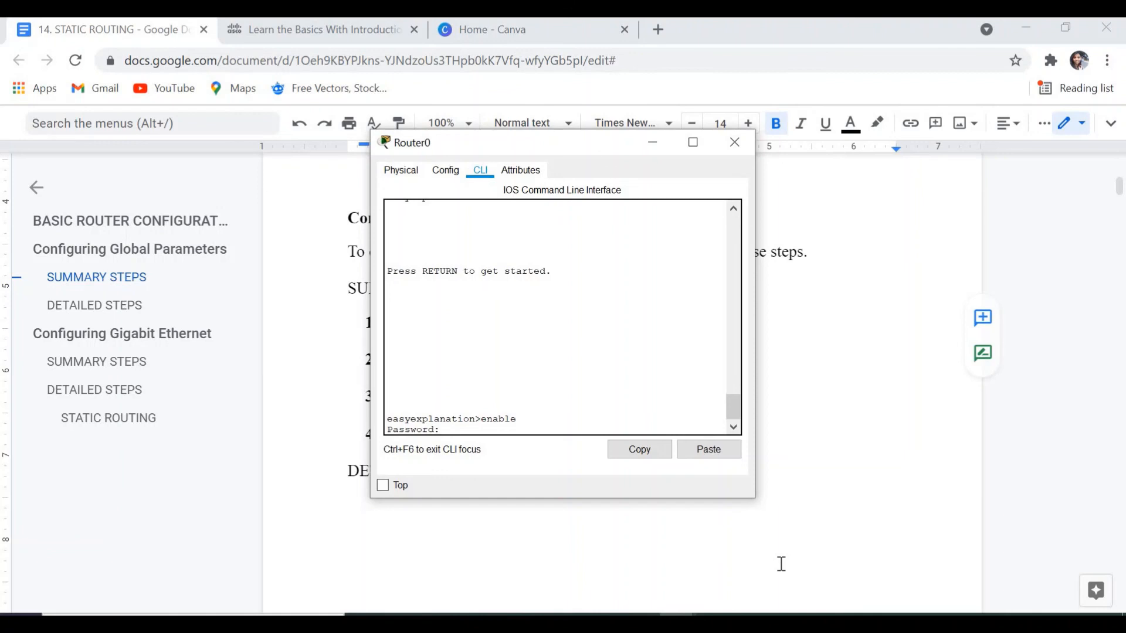
pyautogui.press('Return')
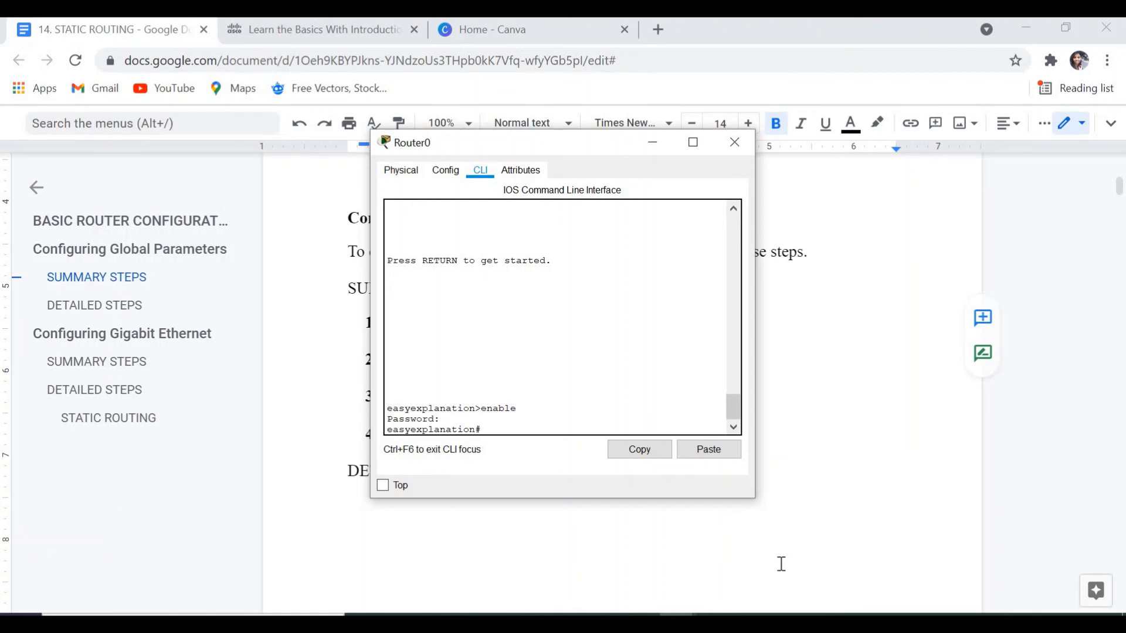
# Log out, restart the console session and test the enable command with three wrong password entries
pyautogui.write('exit')
pyautogui.press('Return')
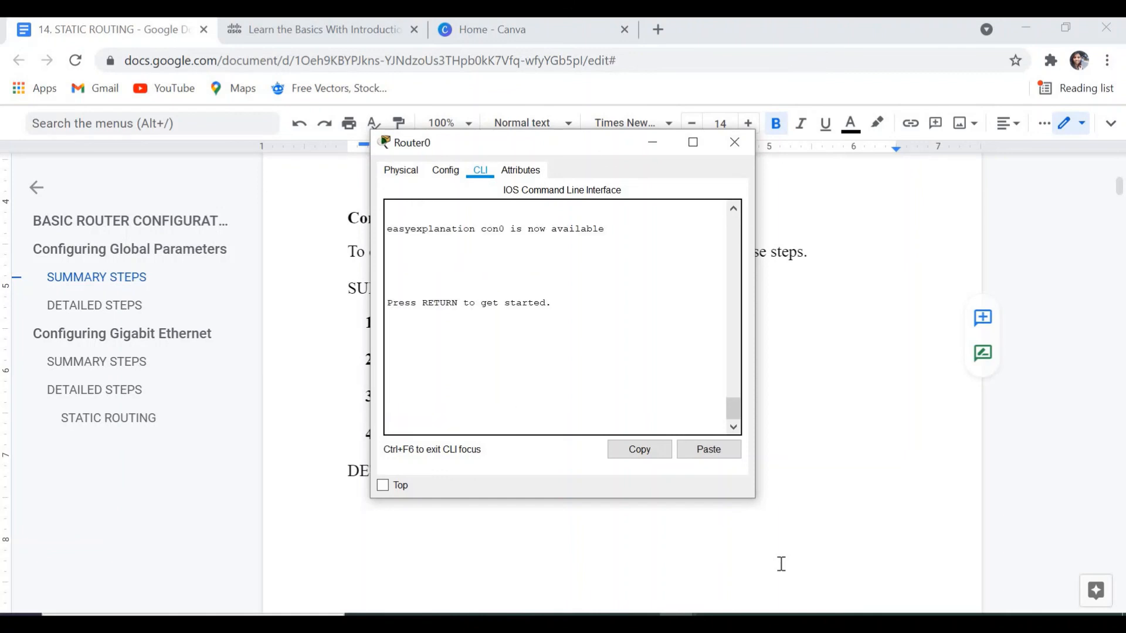
pyautogui.press('Return')
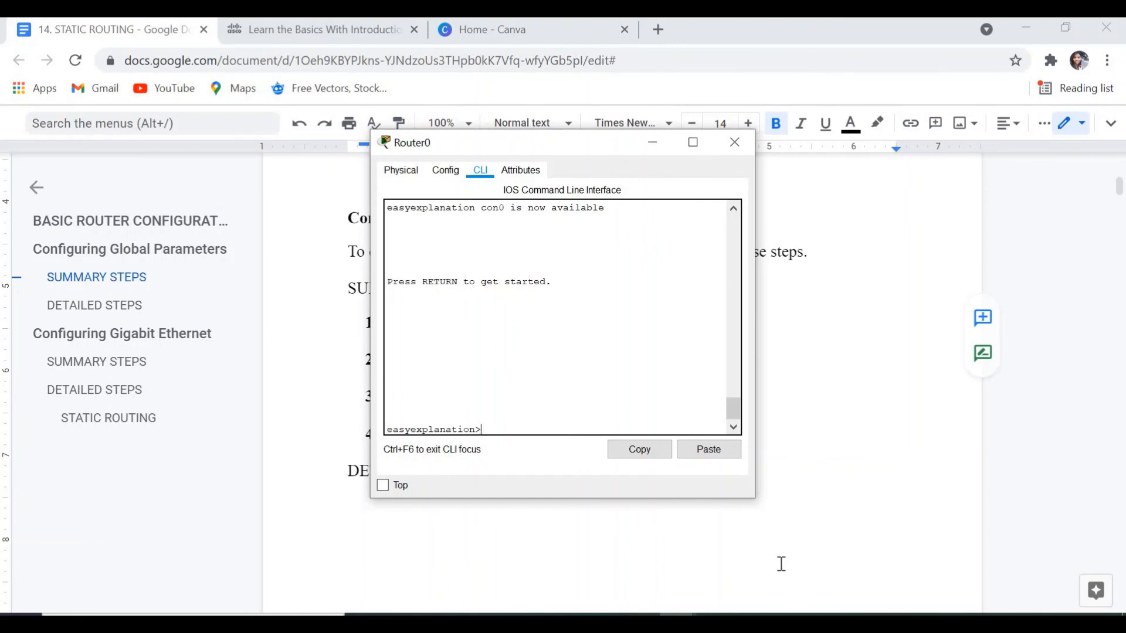
pyautogui.write('explana')
pyautogui.press('BackSpace')
pyautogui.press('BackSpace')
pyautogui.press('BackSpace')
pyautogui.write('enable')
pyautogui.press('Return')
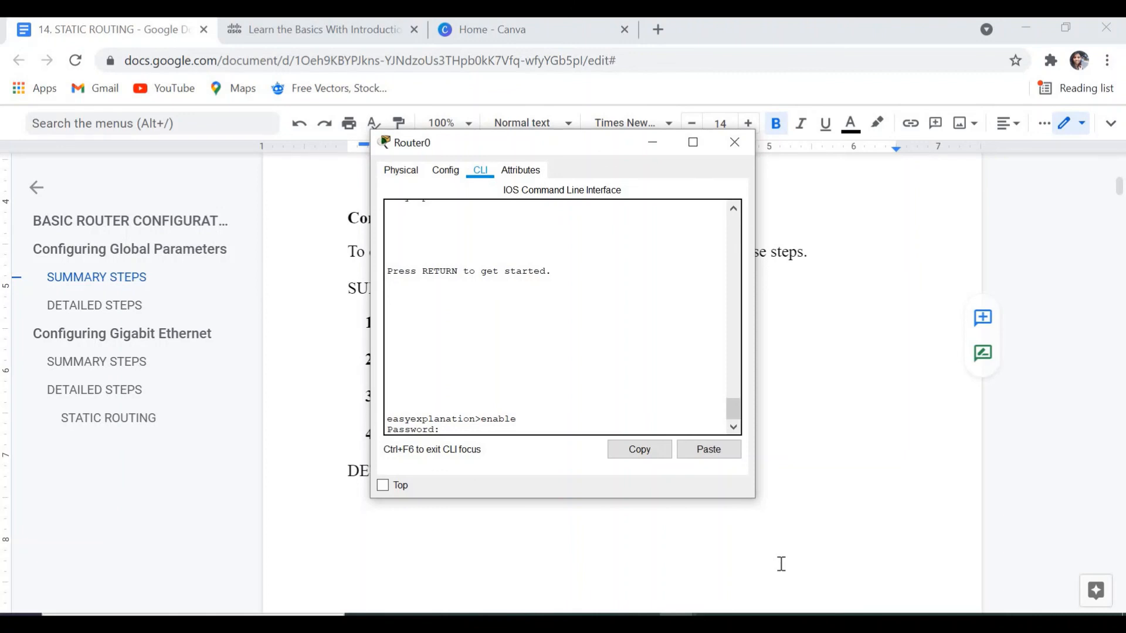
pyautogui.press('Return')
pyautogui.press('Return')
pyautogui.press('Return')
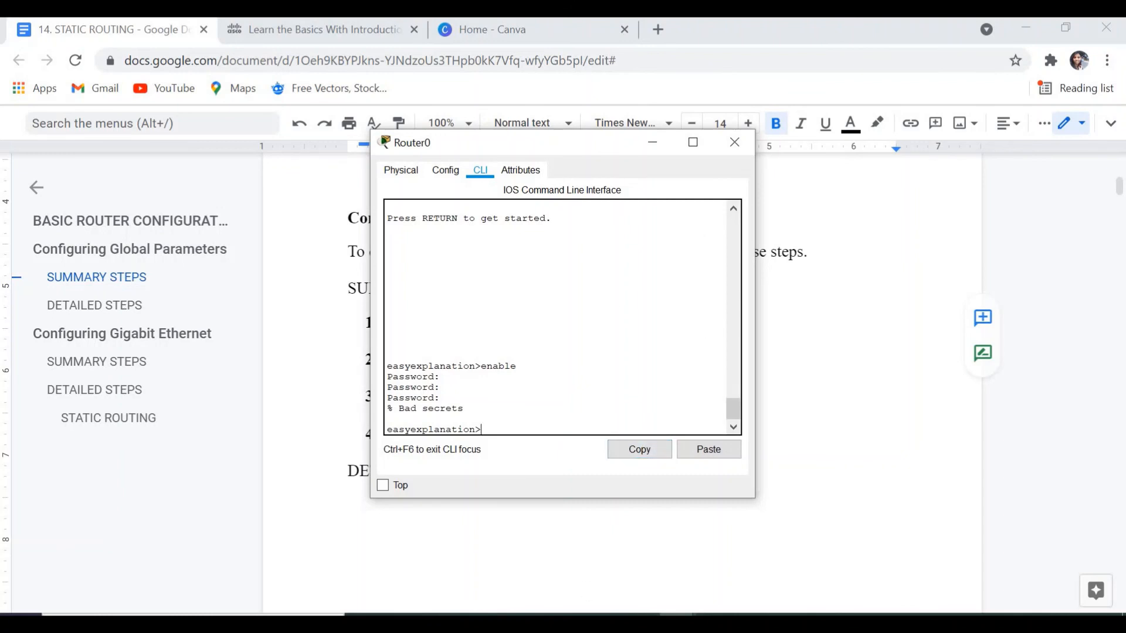
# Return to the main Cisco Packet Tracer workspace containing the router
pyautogui.click(677, 623)
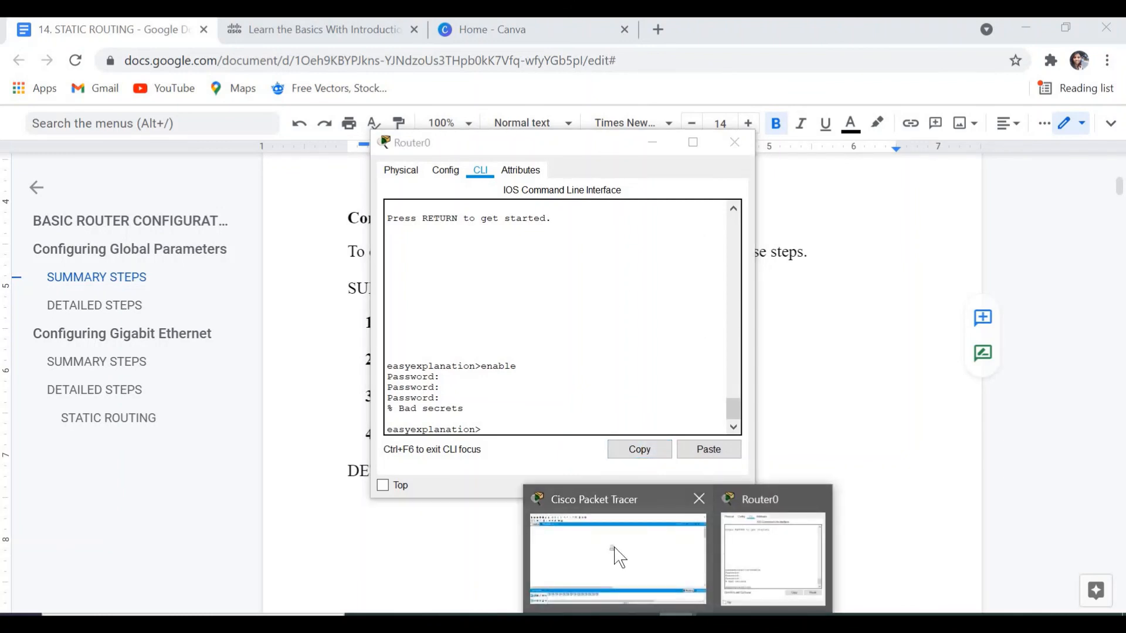
pyautogui.click(620, 557)
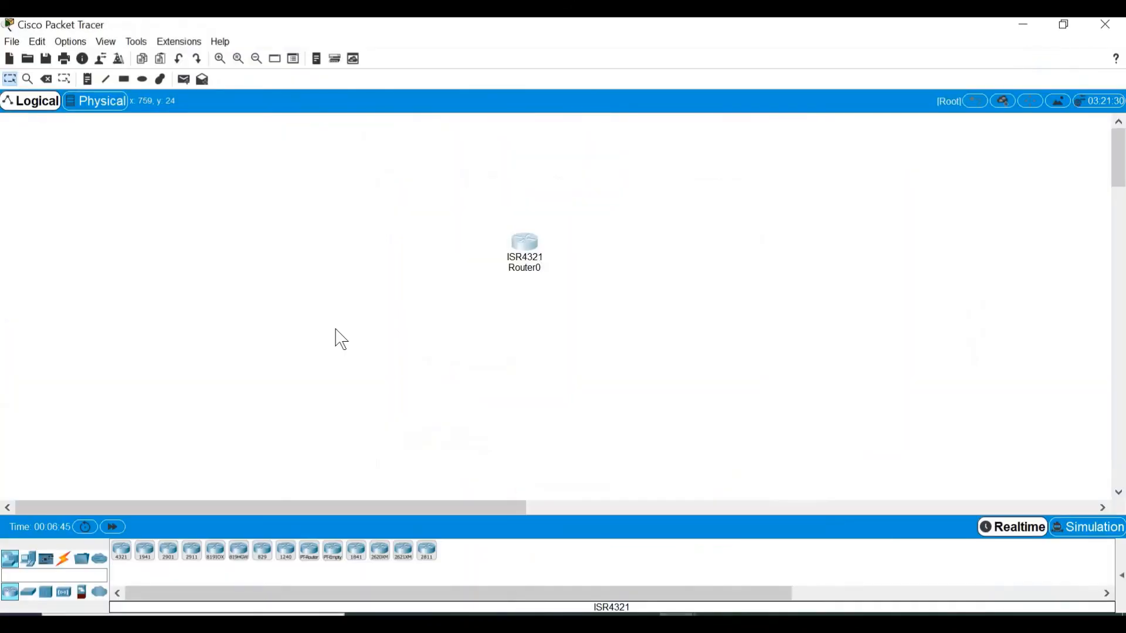
# Try to cable the ISR4321 router with the Automatically Choose Connection Type option
pyautogui.click(62, 559)
pyautogui.click(122, 551)
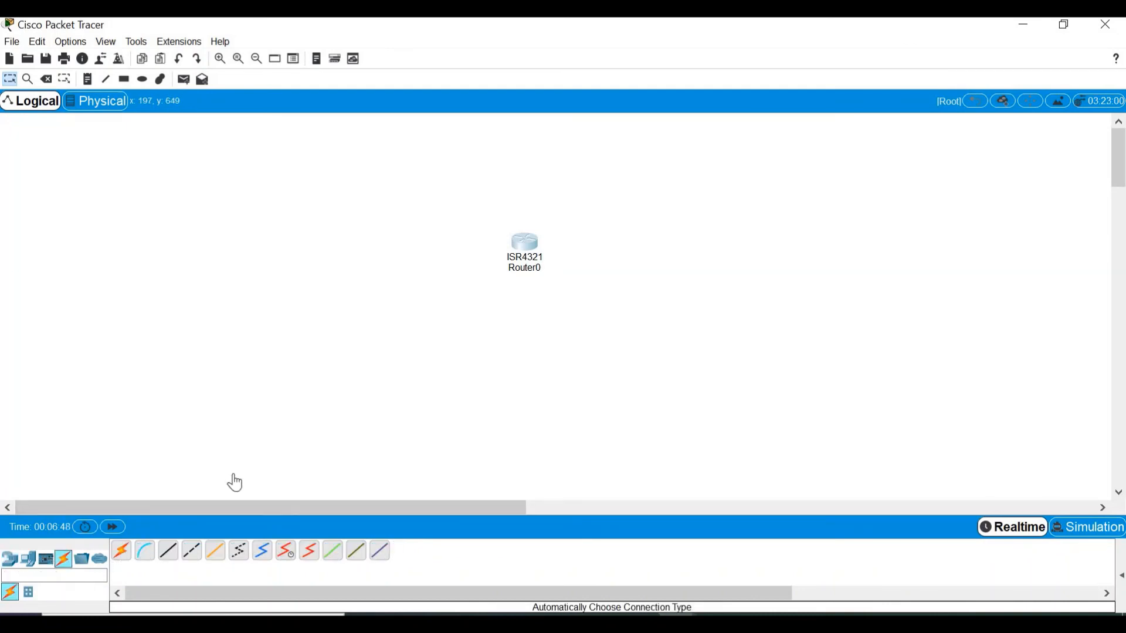
pyautogui.click(522, 248)
pyautogui.click(521, 246)
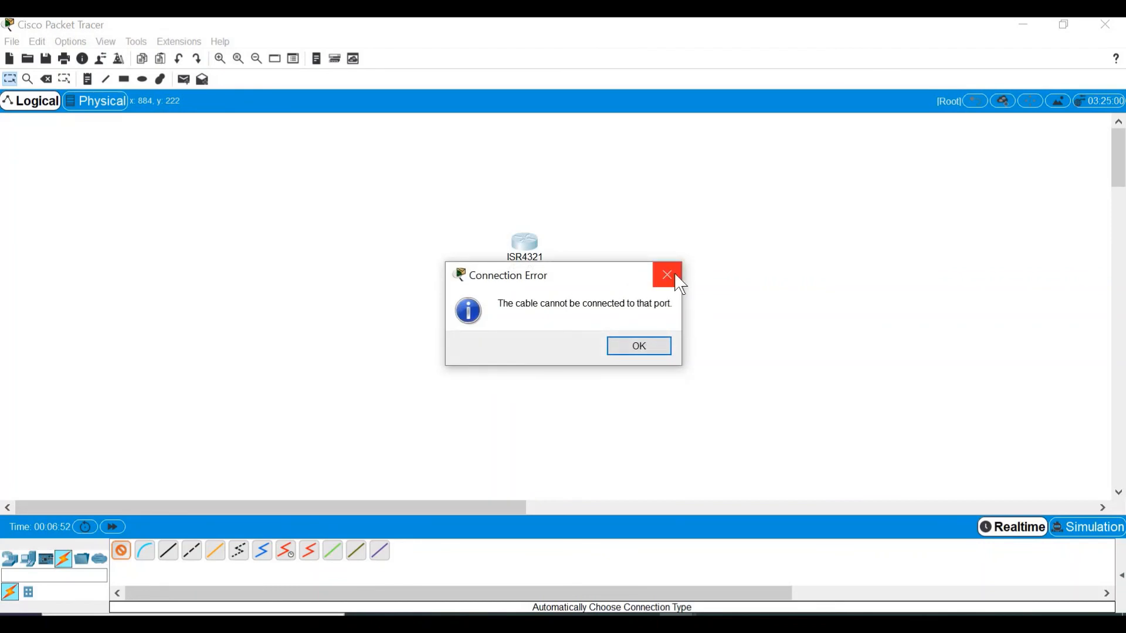
pyautogui.click(667, 276)
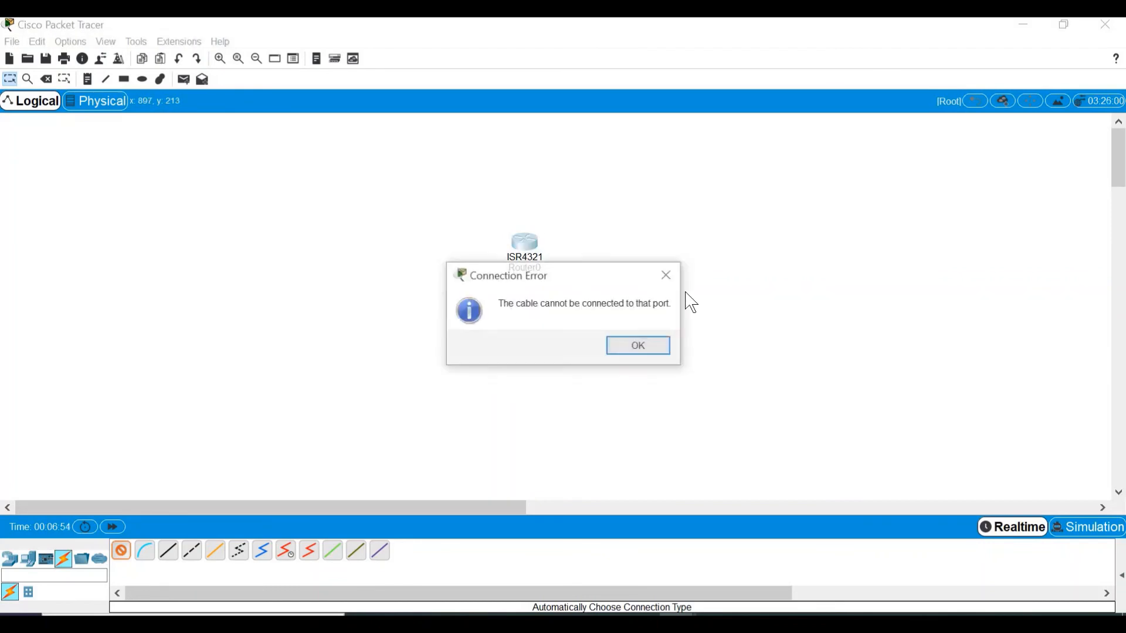
pyautogui.click(669, 277)
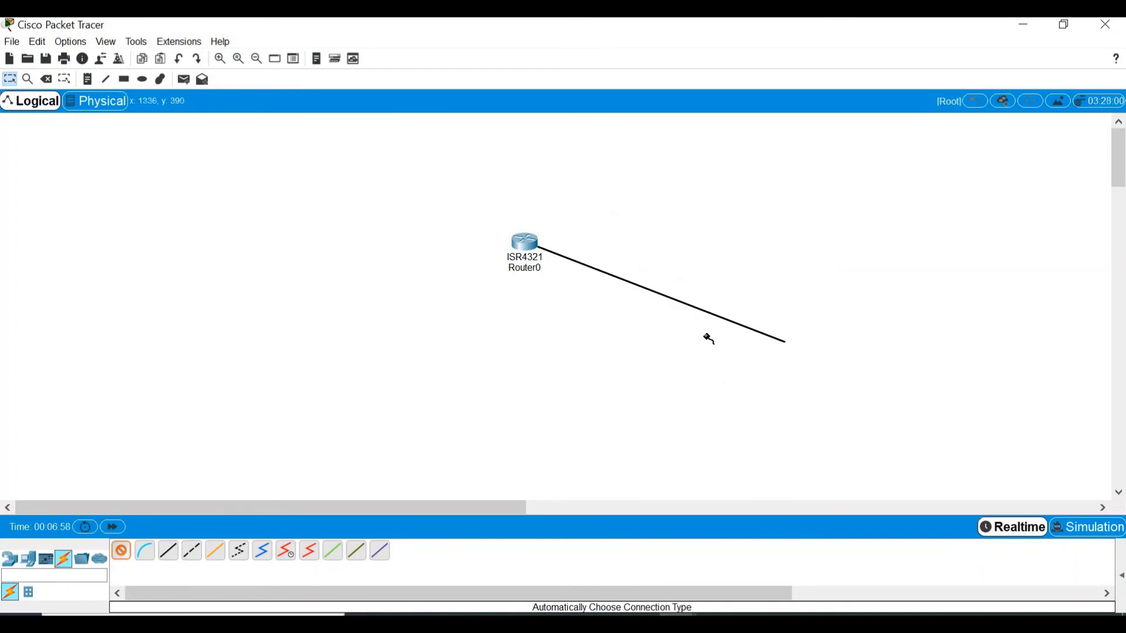
pyautogui.click(516, 244)
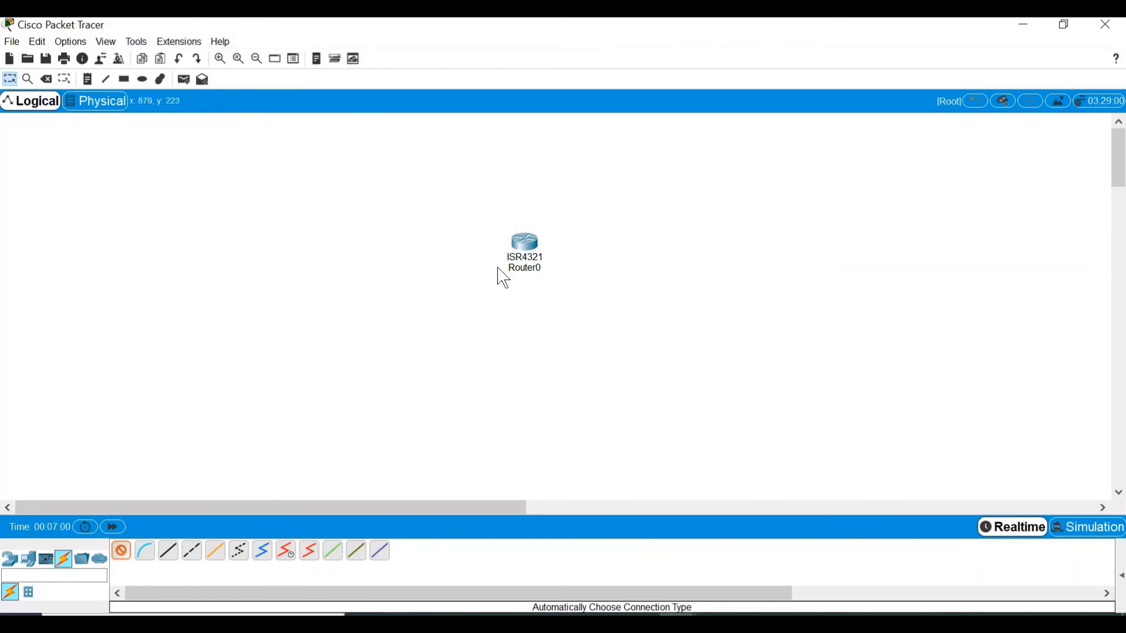
pyautogui.click(669, 275)
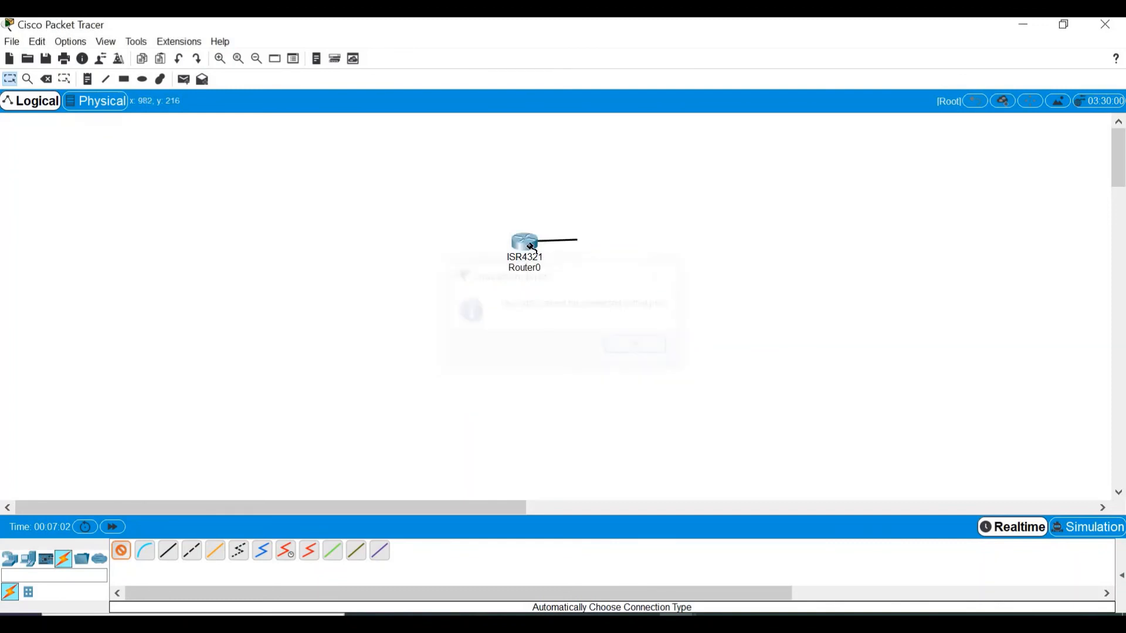